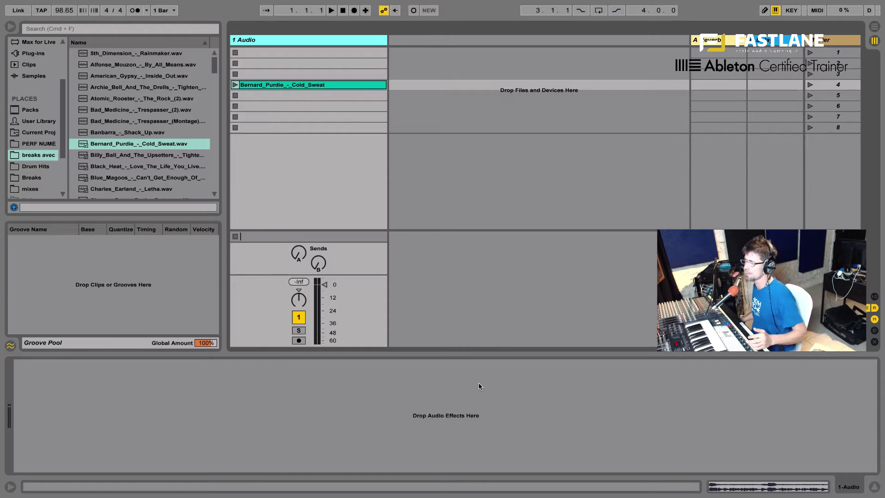
- Look through the Options and Create menus, then open the Live manual from Help > Read the Live Manual
mouse_move(234, 2)
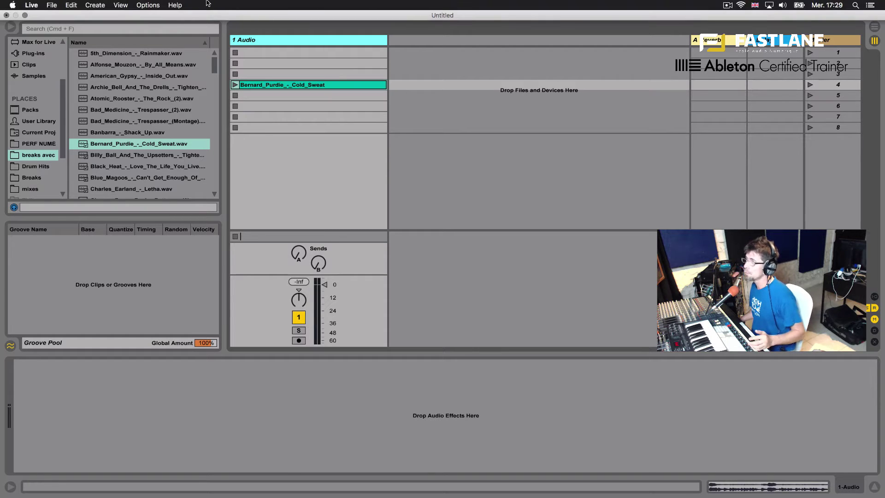
left_click(148, 5)
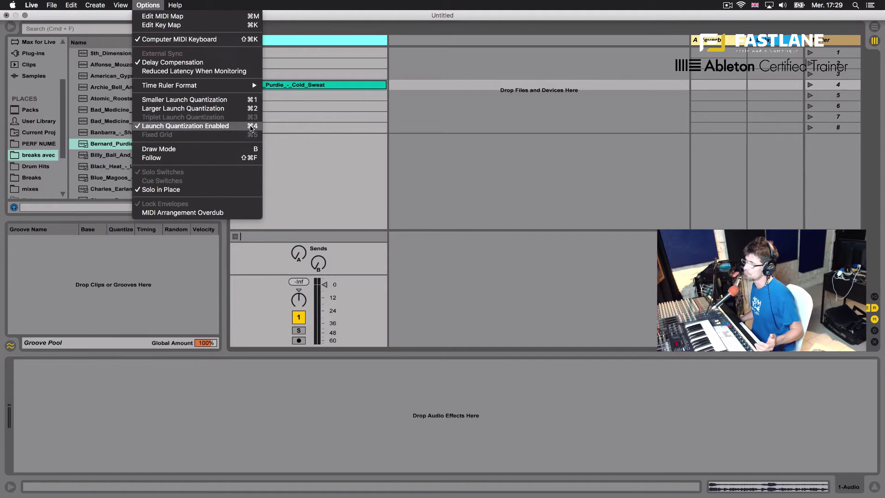
mouse_move(87, 4)
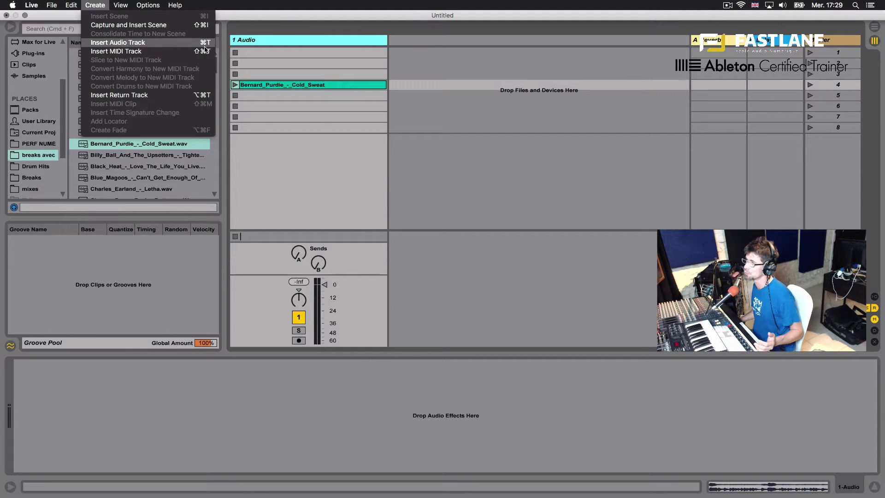
left_click(312, 67)
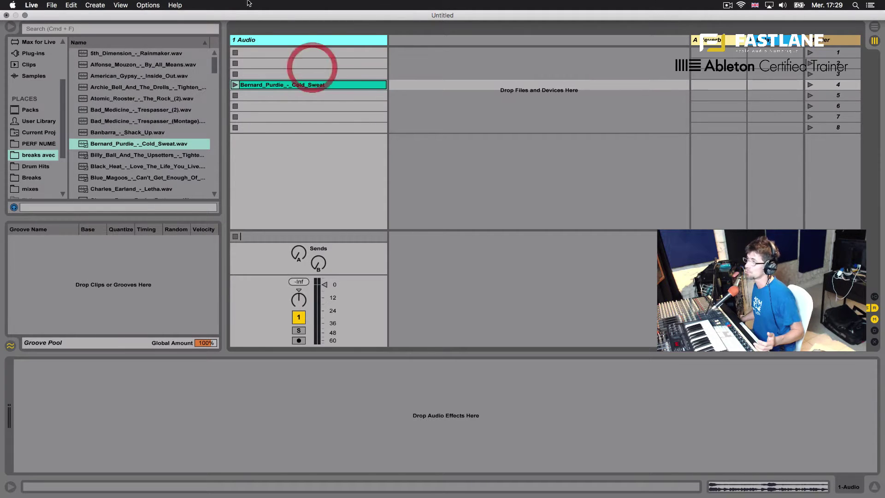
left_click(176, 5)
left_click(186, 33)
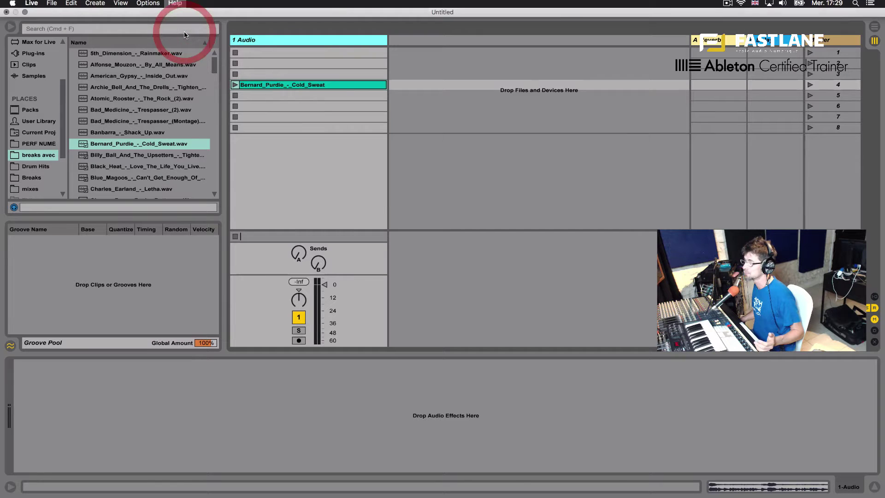
- Jump to Chapter 33, Live Keyboard Shortcuts (page 669), then return to Ableton Live
scroll(94, 185, "down", 15)
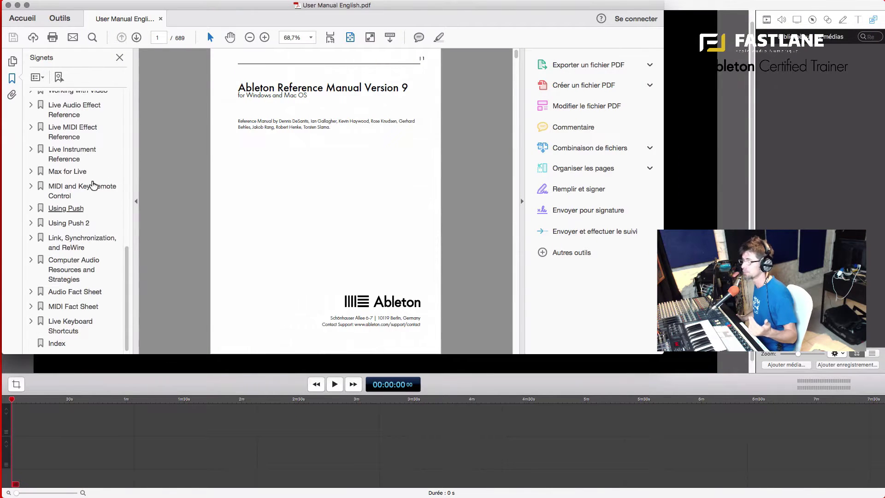
left_click(74, 323)
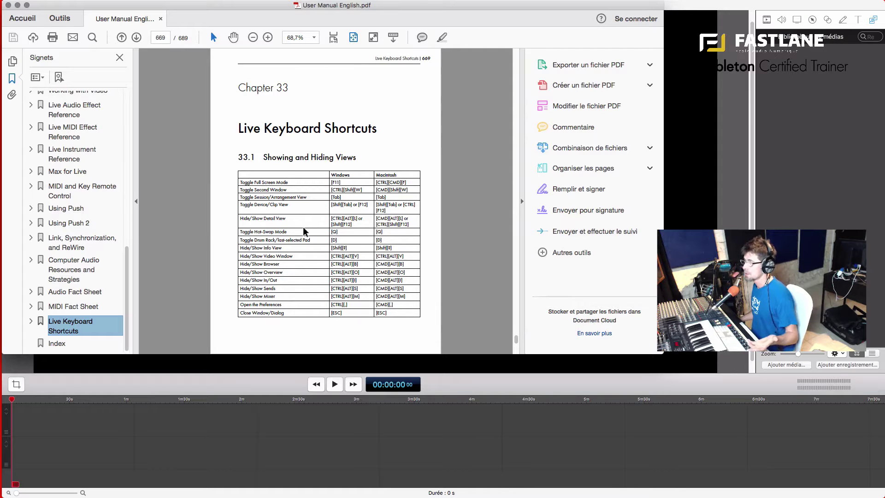
key("super+Tab")
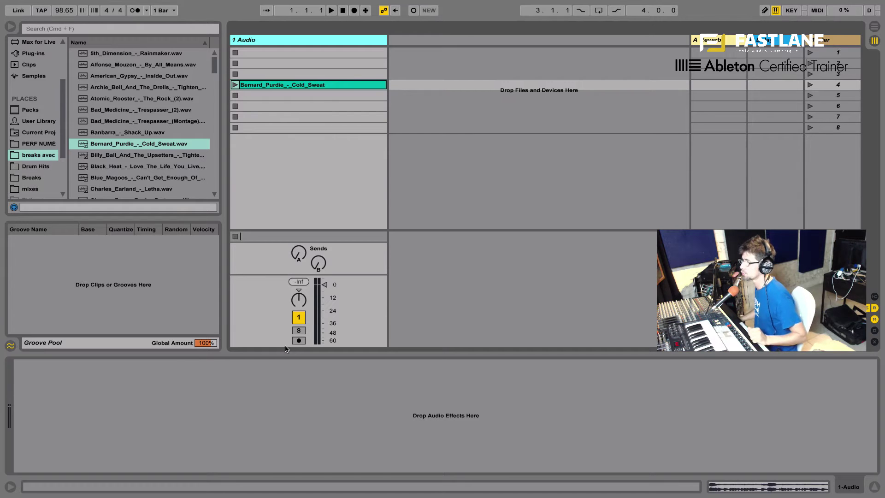
mouse_move(98, 2)
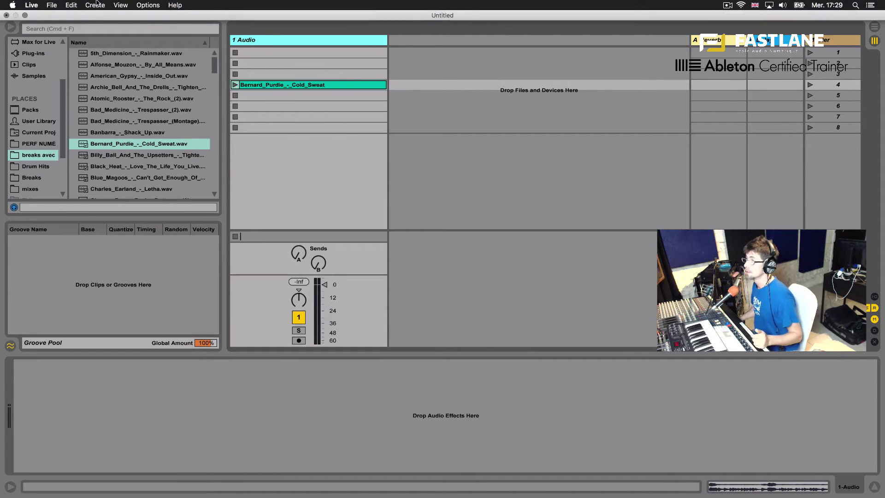
left_click(70, 6)
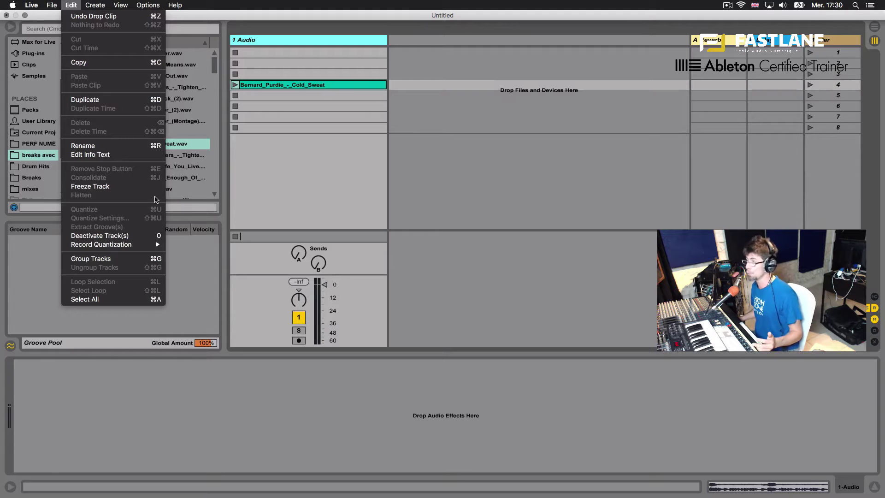
left_click(287, 160)
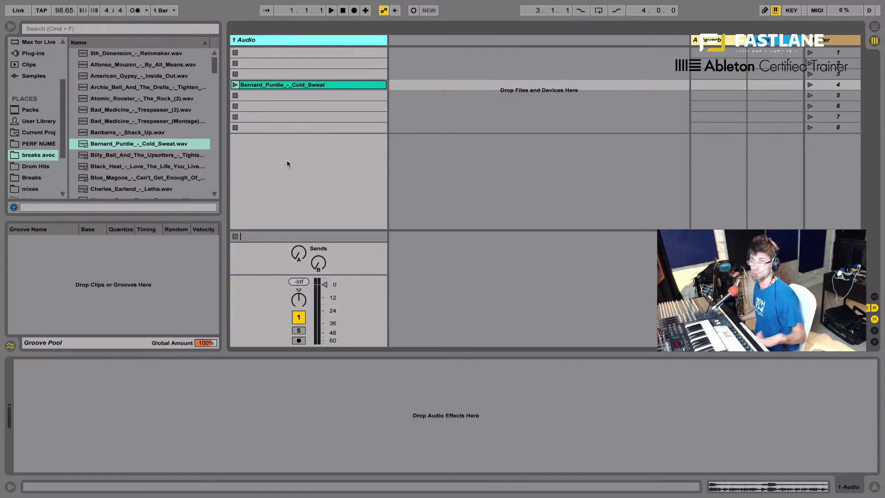
left_click(51, 5)
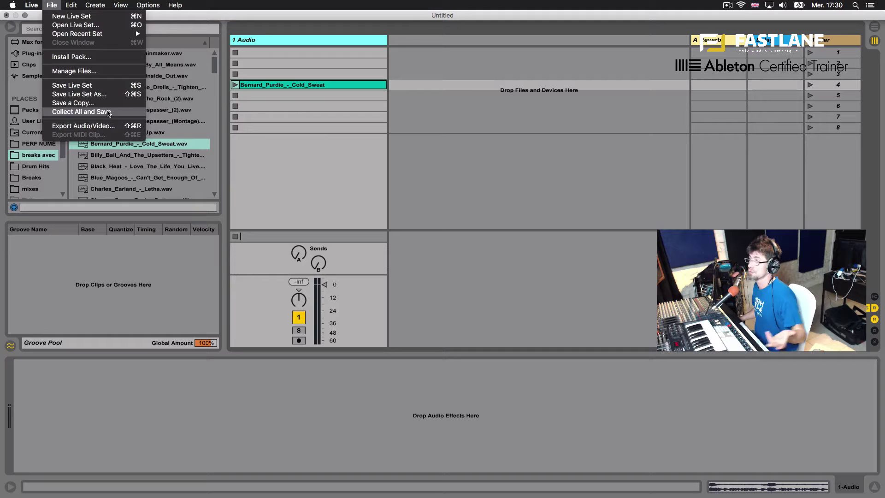
left_click(277, 123)
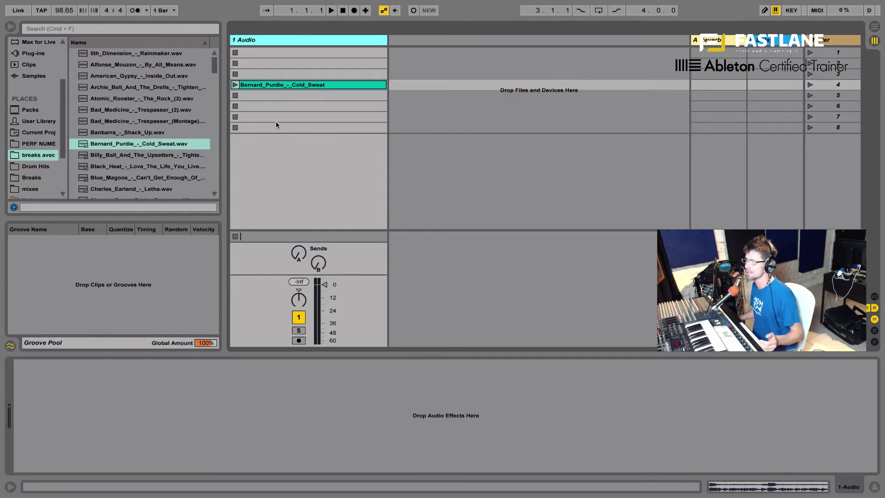
mouse_move(19, 3)
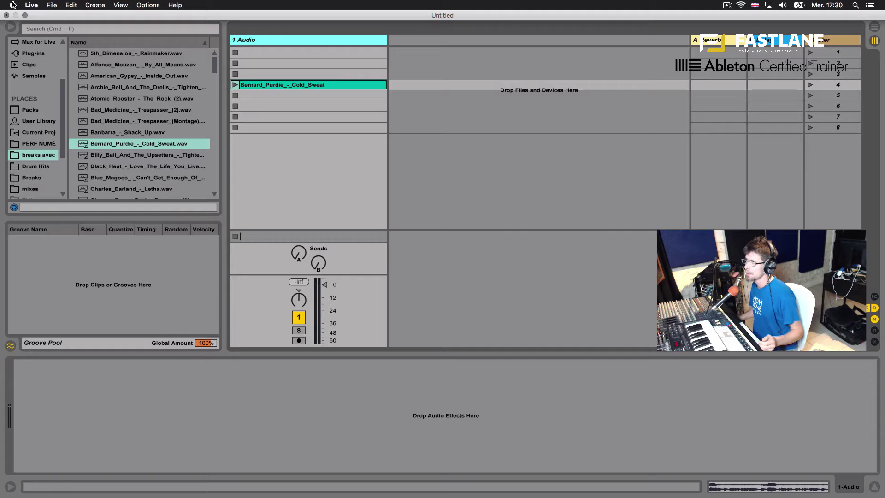
- Go to System Preferences > Keyboard > Shortcuts and show the App Shortcuts list
left_click(13, 5)
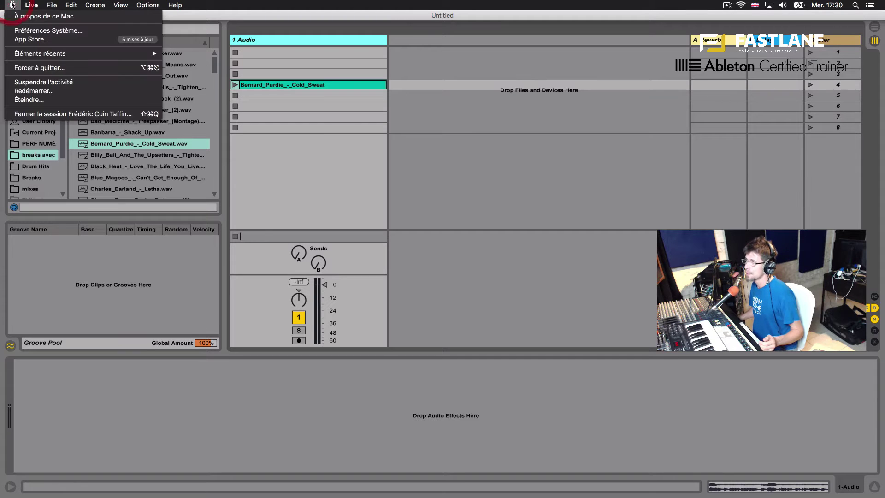
left_click(24, 32)
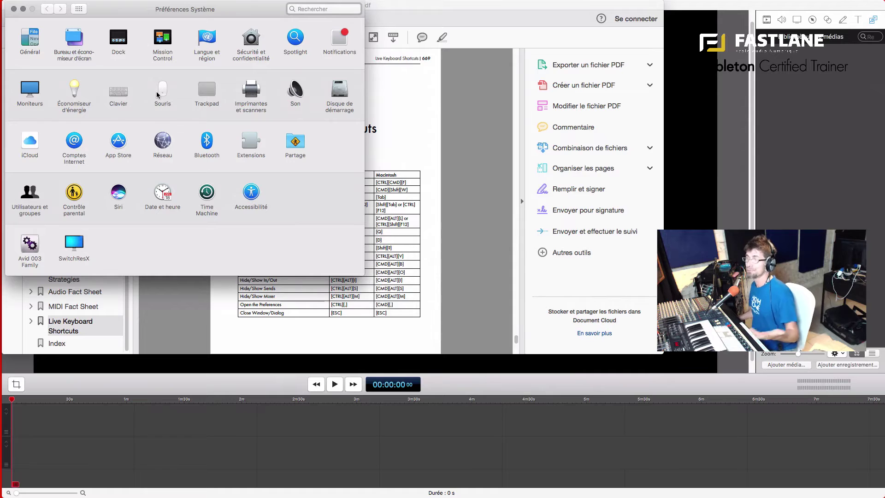
left_click(118, 95)
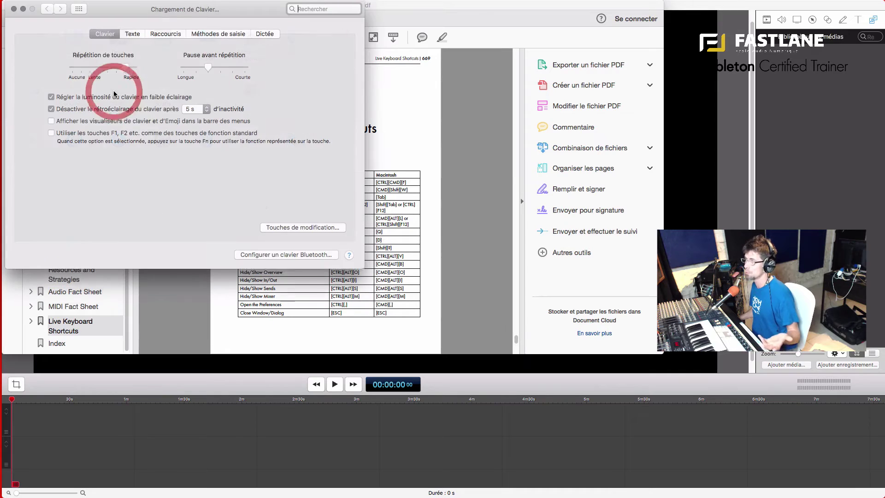
left_click(159, 35)
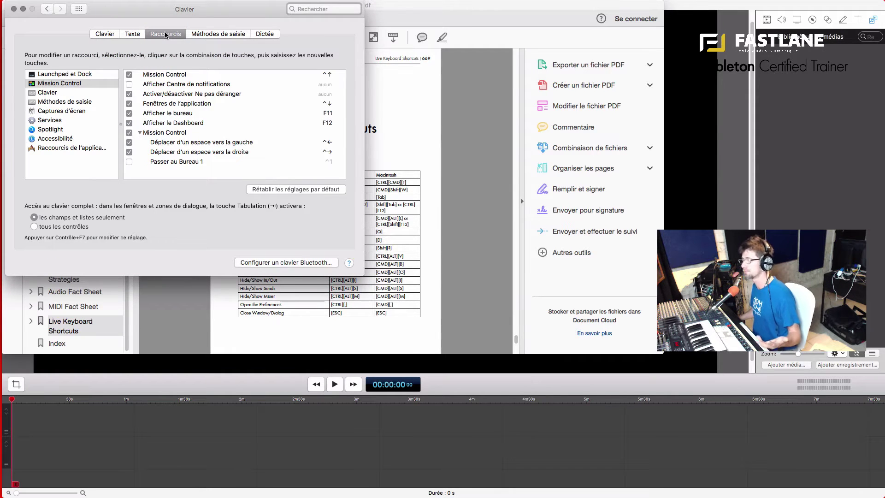
left_click(71, 151)
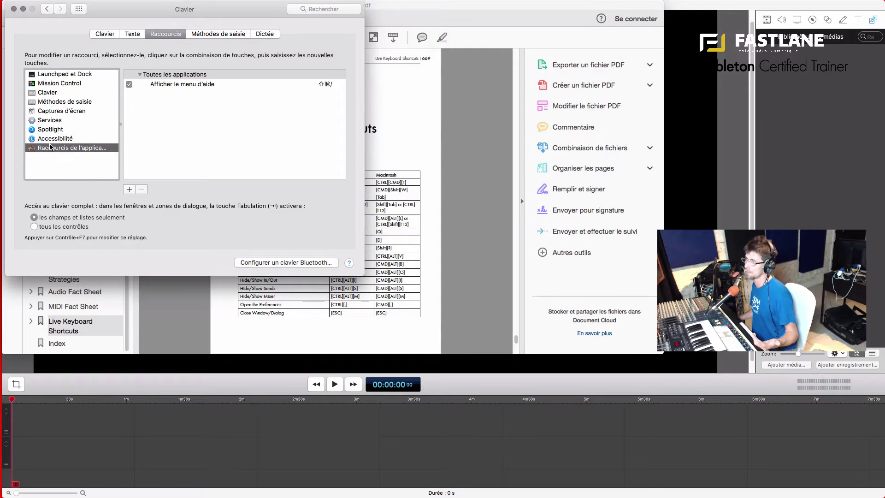
- Start a new app shortcut for Ableton Live 9 Suite with menu title 'Freeze Track'
left_click(129, 189)
left_click(204, 31)
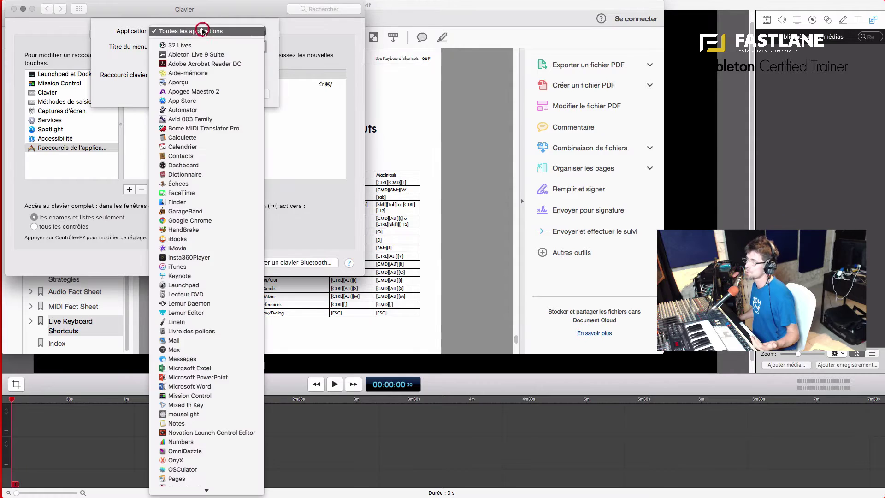
left_click(194, 55)
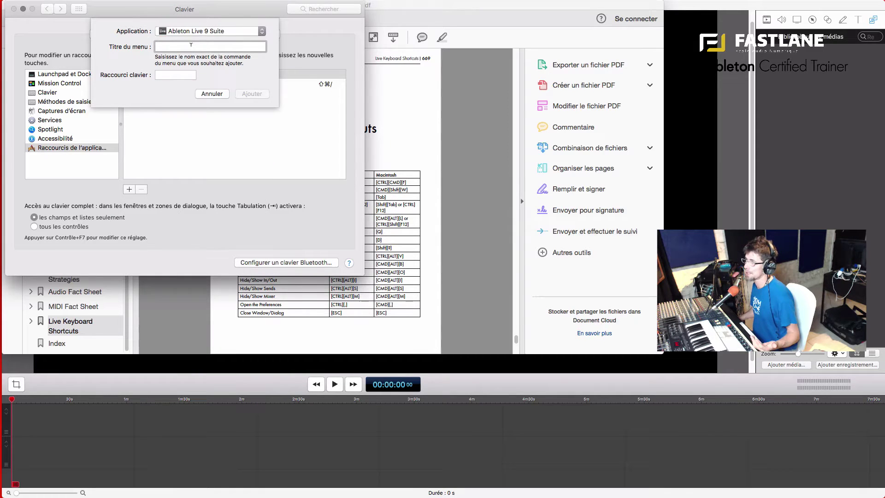
left_click(190, 46)
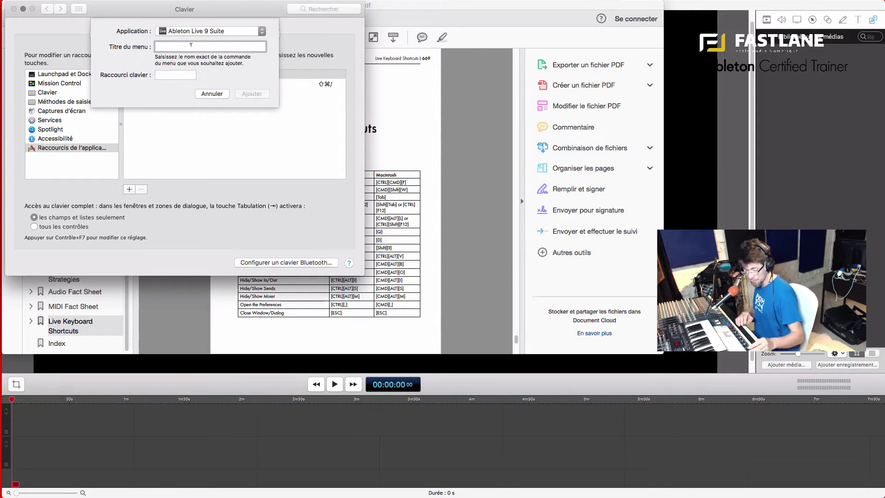
type("Free")
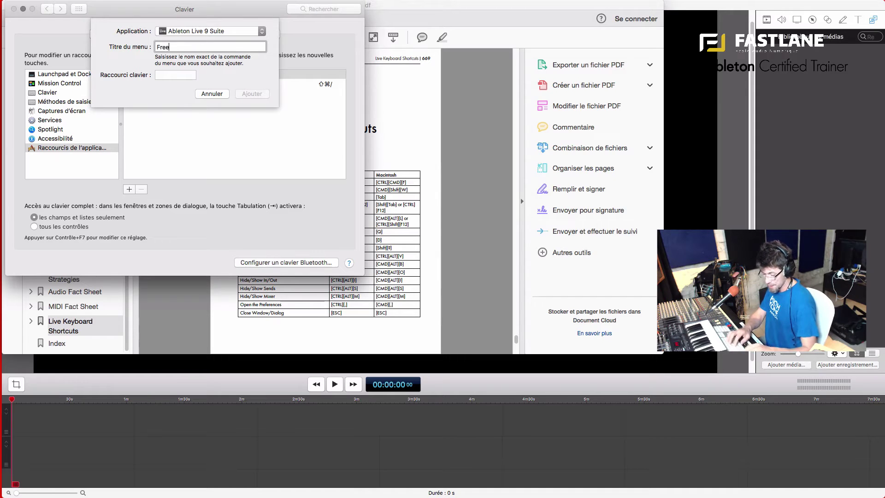
type("ze Trac")
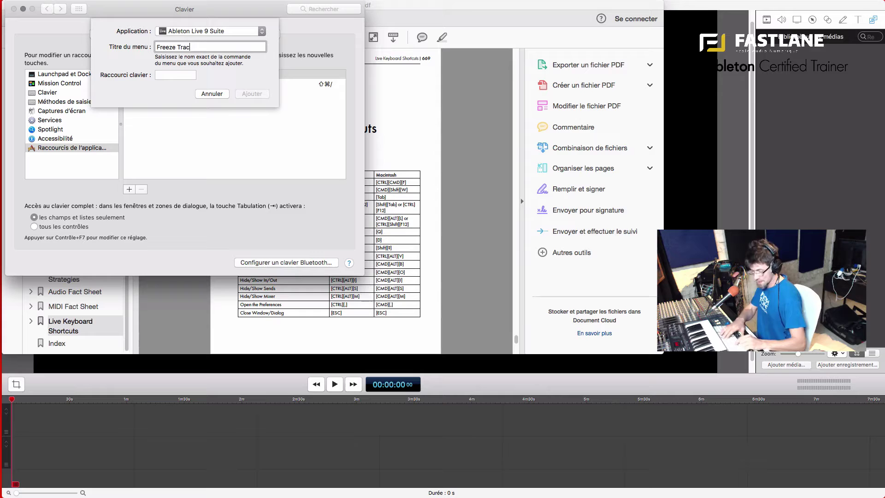
type("k")
- Verify the Freeze Track wording in Live's menu, then assign and add ⌘Y
key("super+Tab")
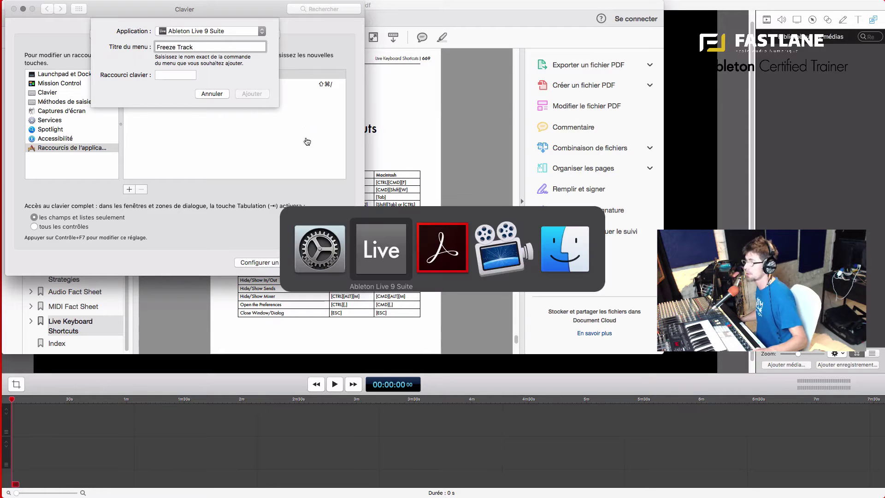
left_click(359, 235)
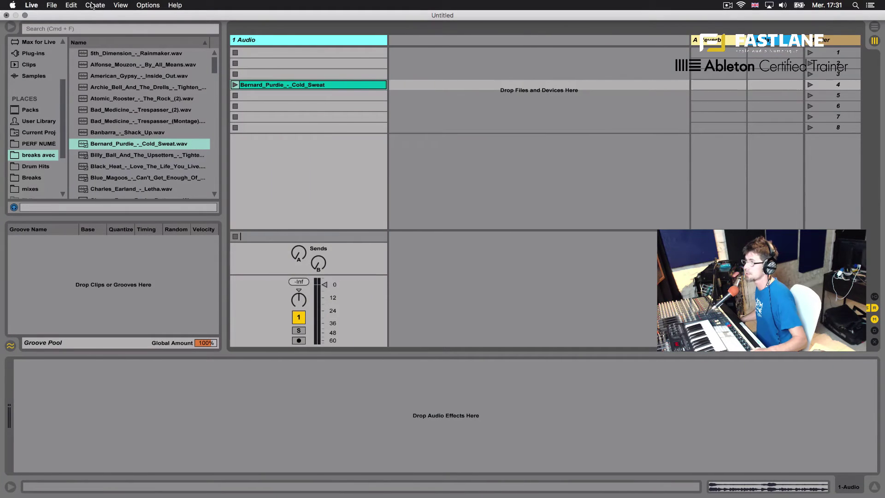
left_click(72, 5)
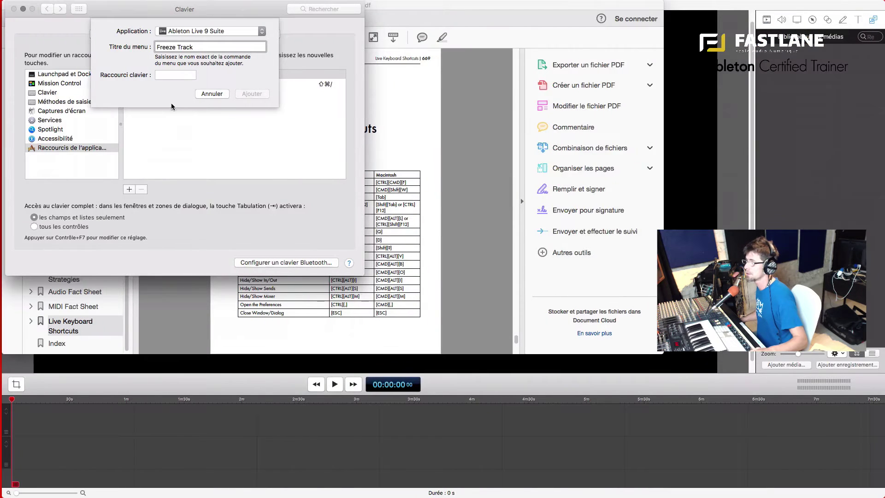
left_click(163, 73)
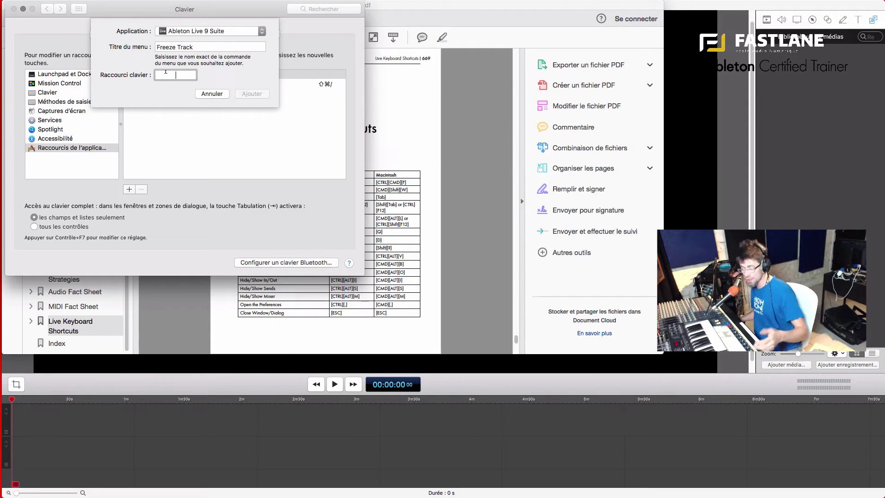
key("super+y")
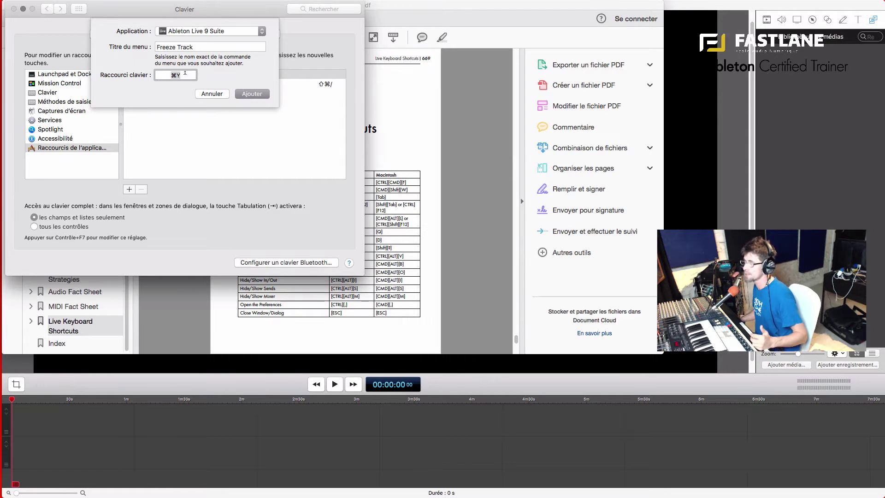
left_click(252, 94)
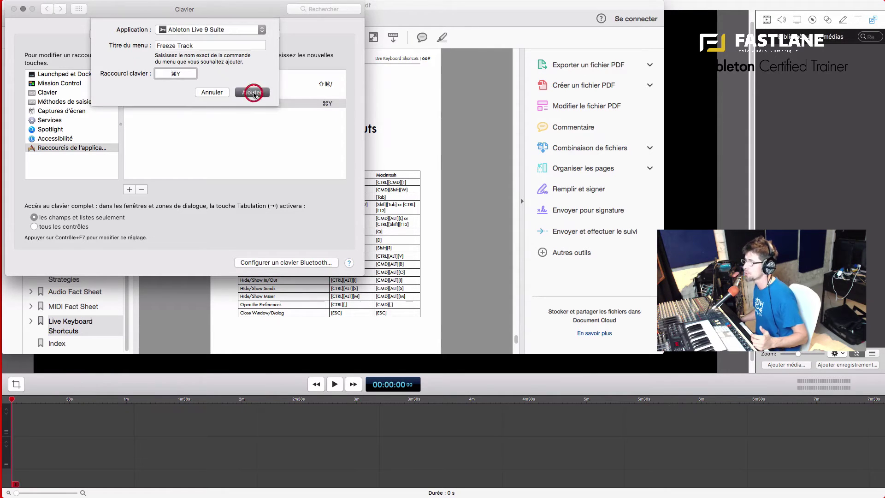
left_click(129, 190)
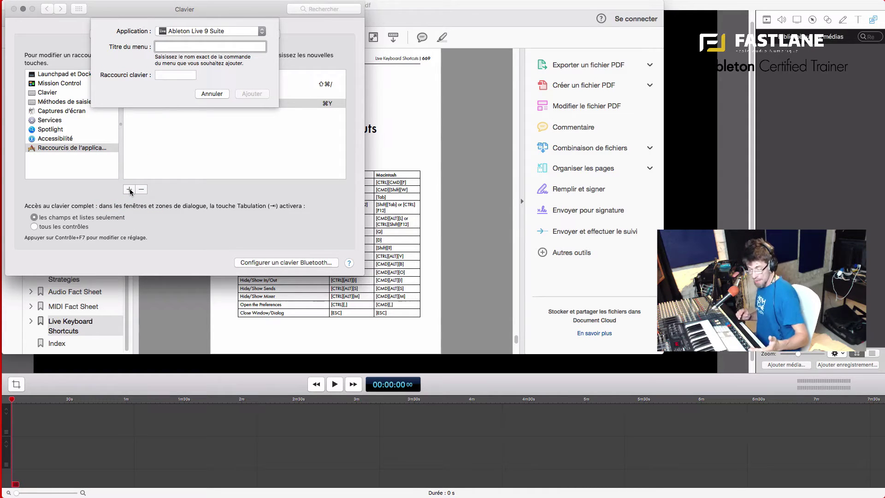
- Add a 'Flatten' app shortcut with ⌘G after checking the command name in Live
type("Flatten")
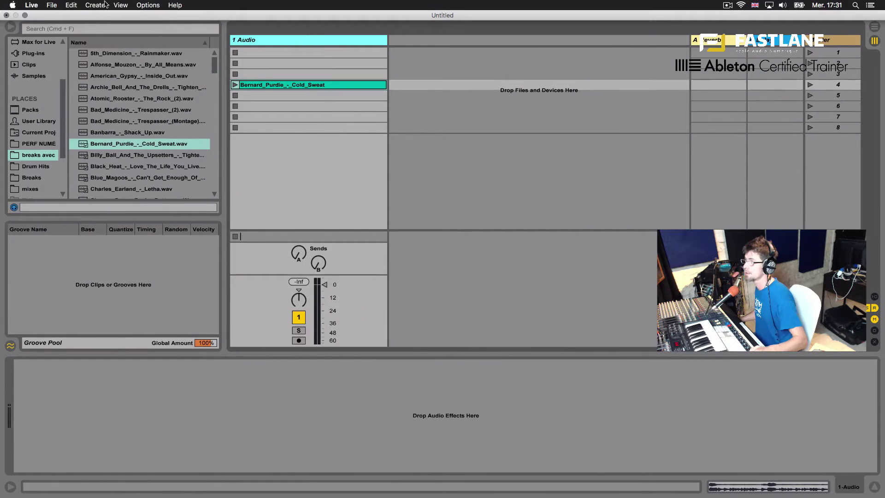
left_click(71, 4)
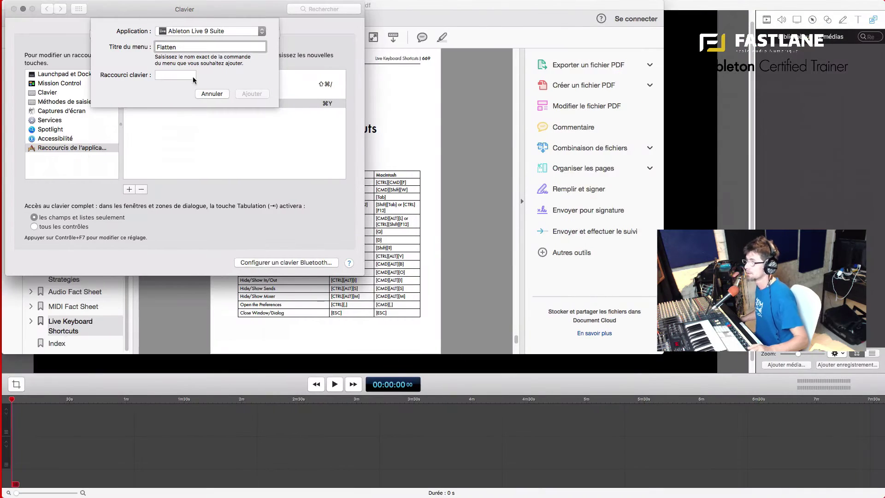
left_click(186, 74)
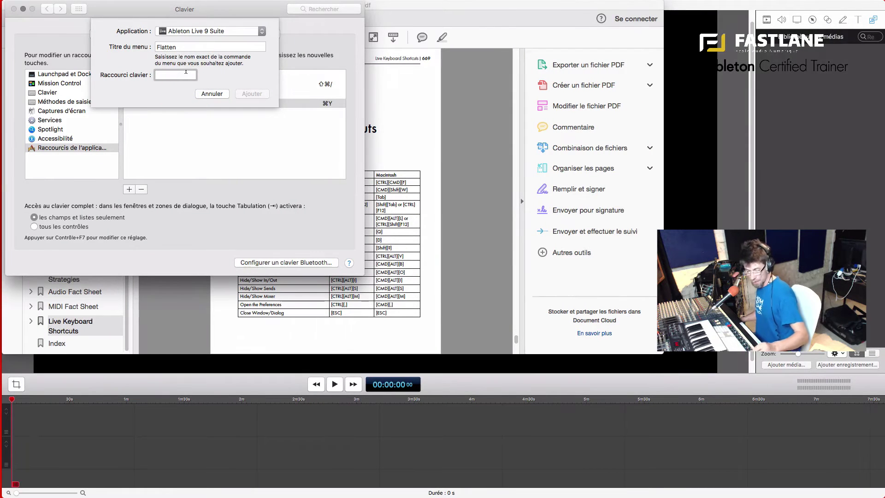
key("cmd+g")
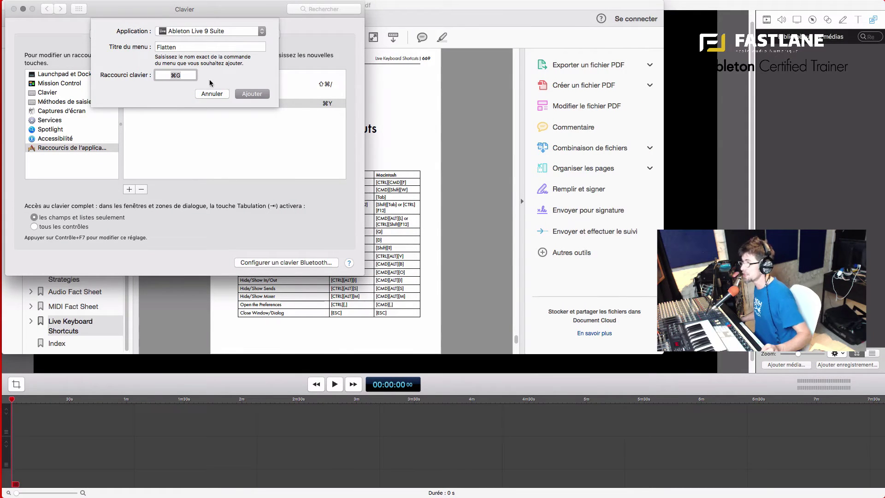
left_click(253, 94)
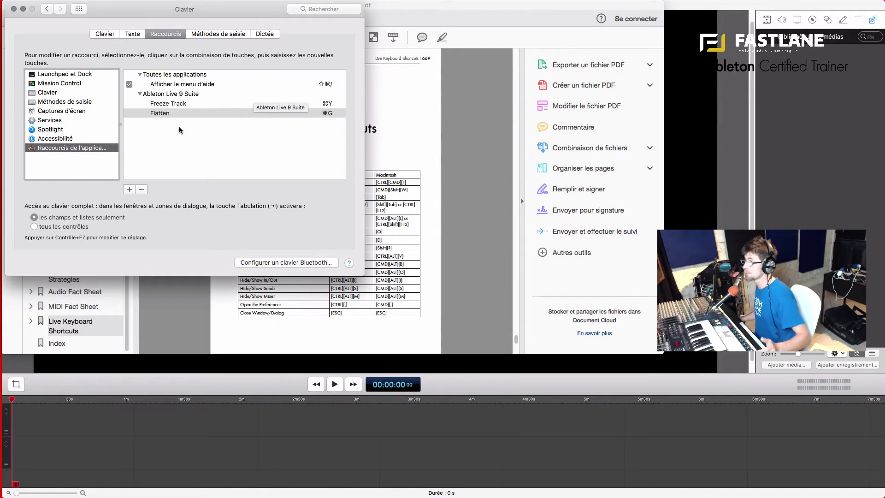
left_click(129, 189)
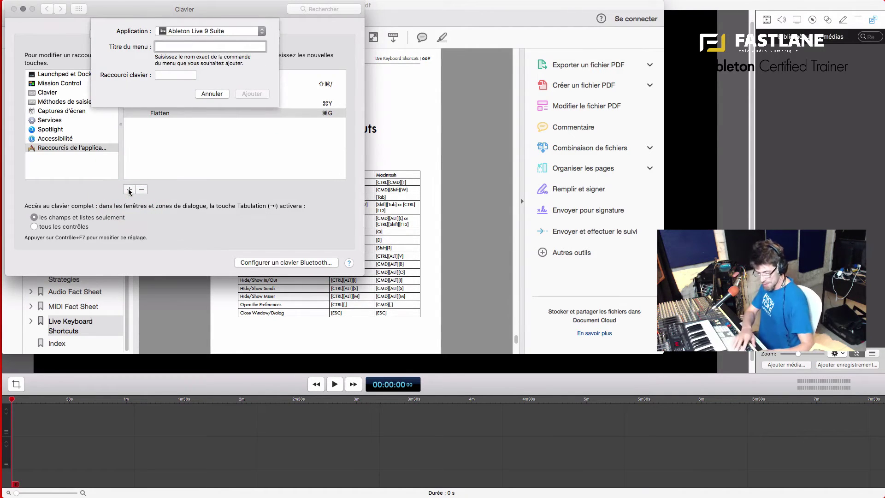
- Add ⌥⇧⌘S for the menu title typed 'Collact All and Save', then return to Live
type("Colla")
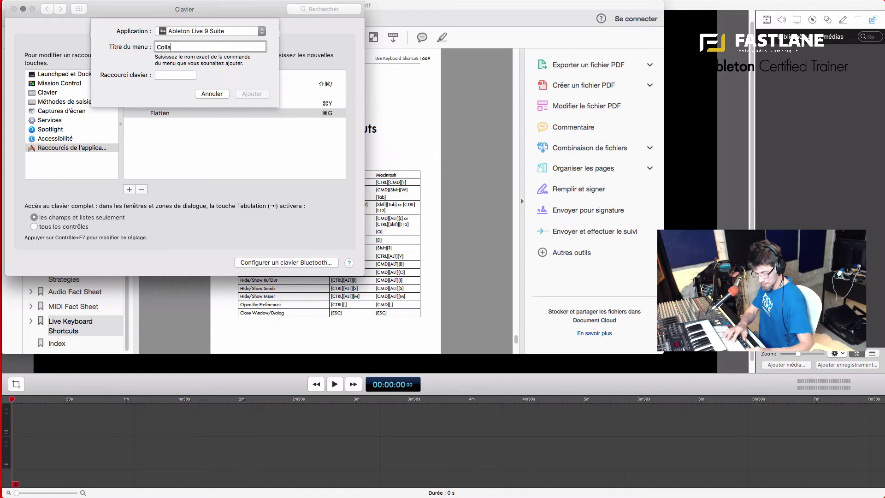
key("BackSpace")
type("ect A")
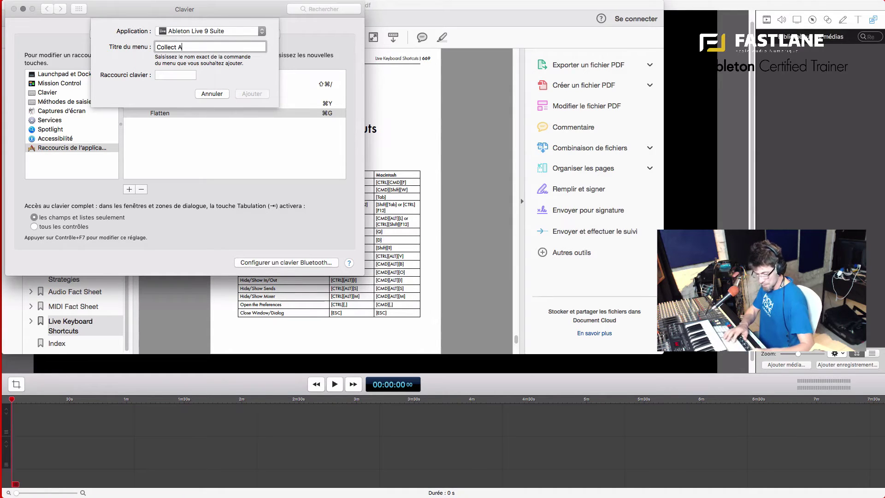
type("ll and ")
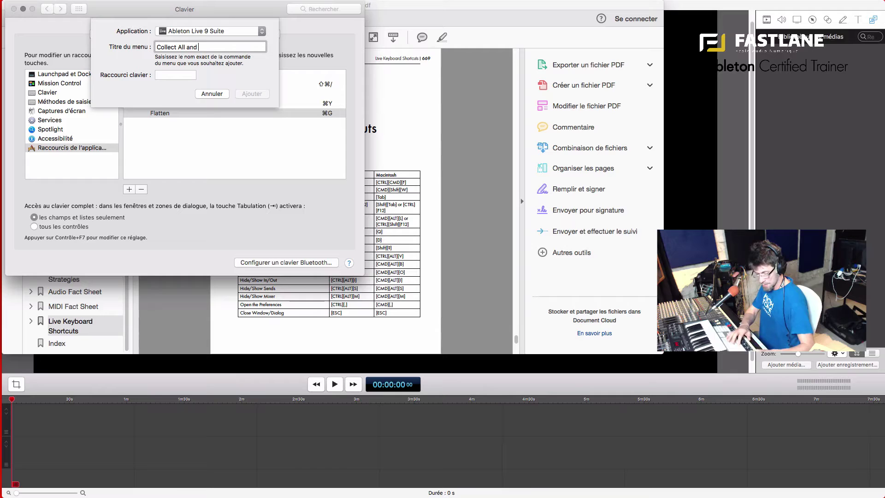
type("Save")
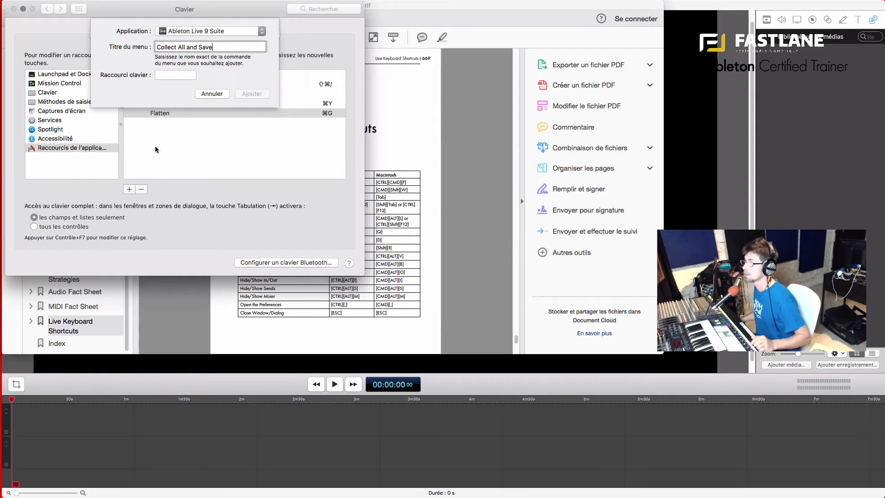
left_click(182, 72)
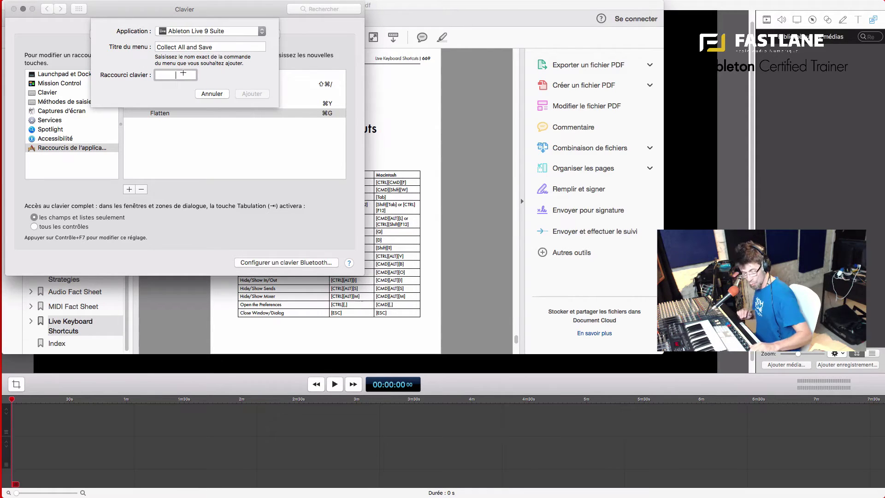
key("alt+shift+super+s")
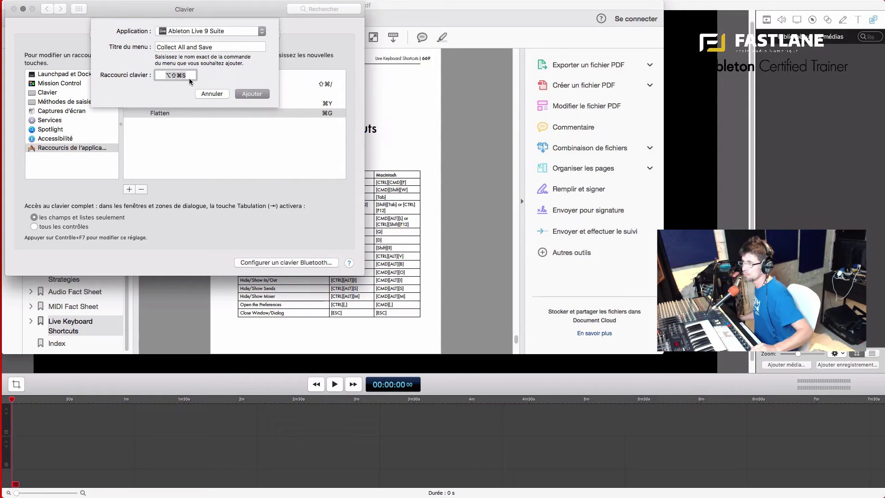
left_click(259, 94)
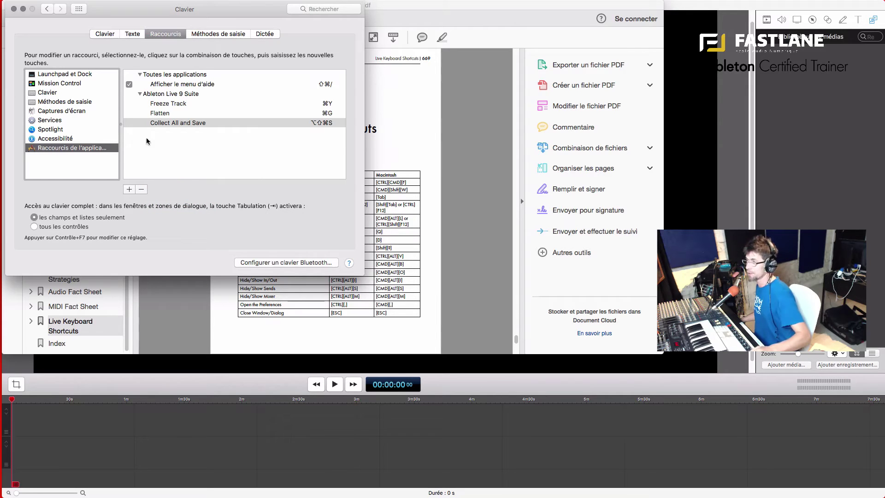
key("super+Tab")
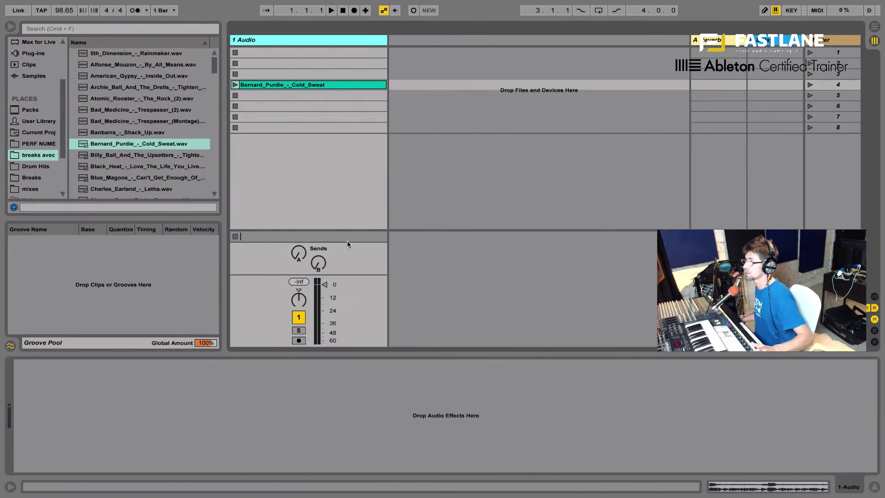
- Play the audio clip and put an Auto Pan effect on the 1 Audio track
left_click(235, 85)
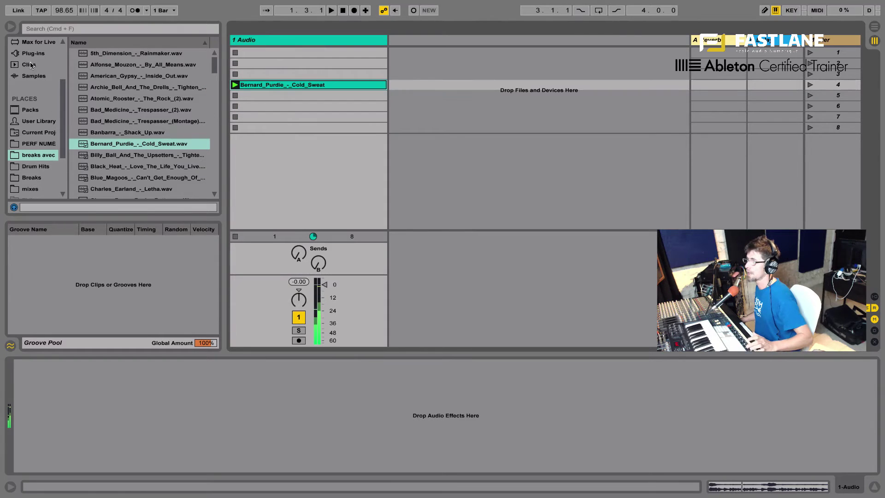
scroll(26, 98, "up", 3)
left_click(38, 87)
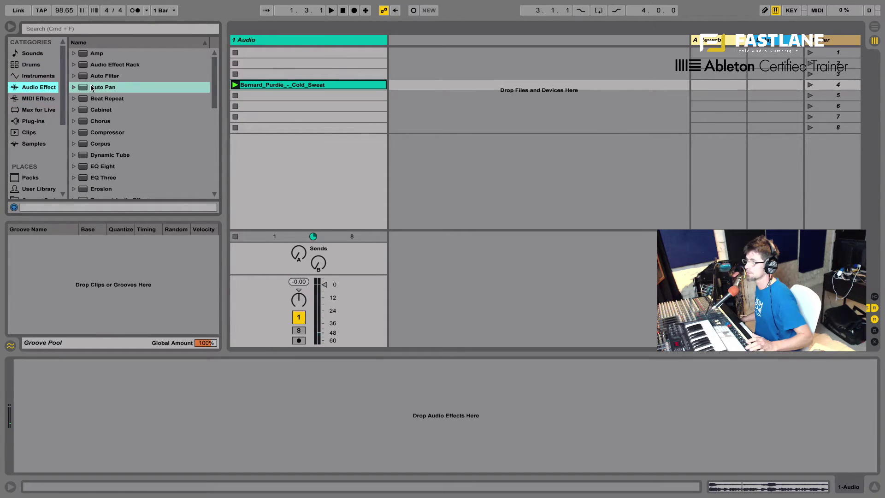
left_click_drag(103, 88, 294, 70)
left_click(28, 430)
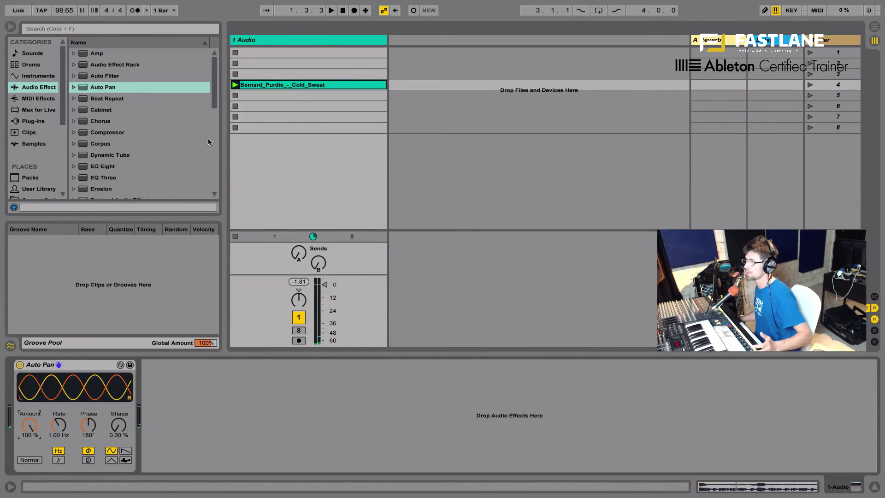
- Freeze and flatten the track with ⌘Y and ⌘G, then replay and inspect the clip
key("super+y")
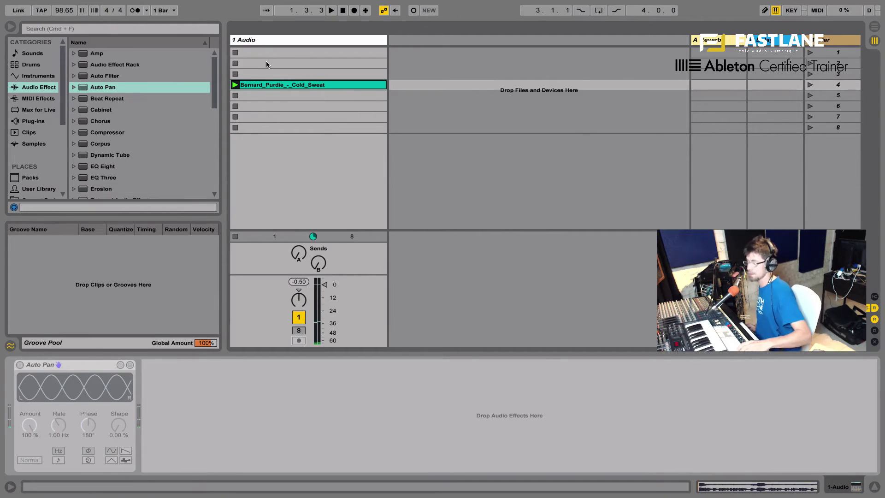
key("super+g")
left_click(245, 85)
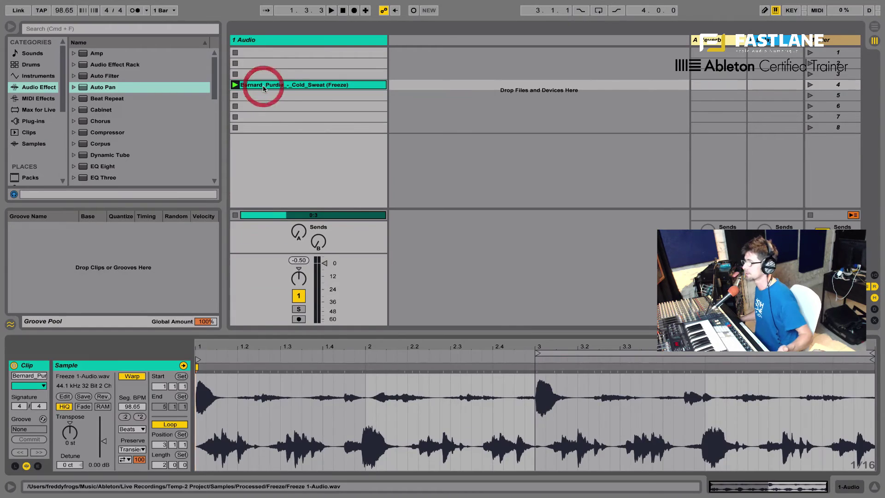
left_click(234, 85)
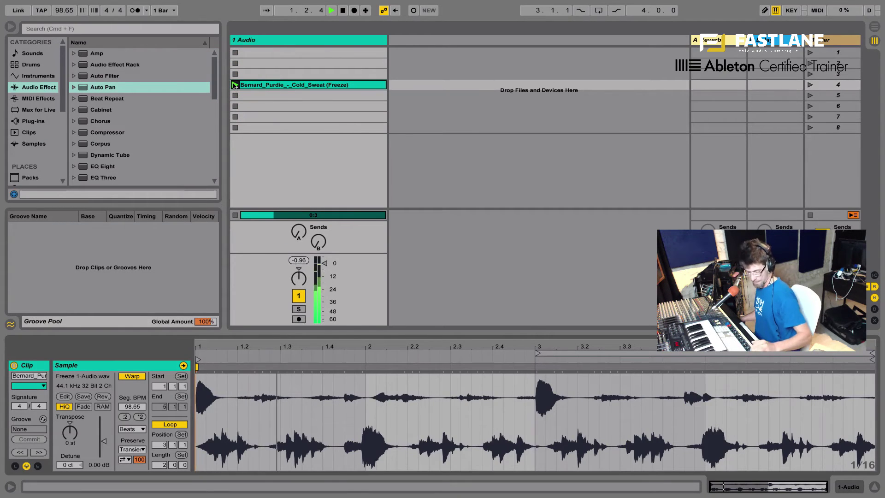
key("shift+Tab")
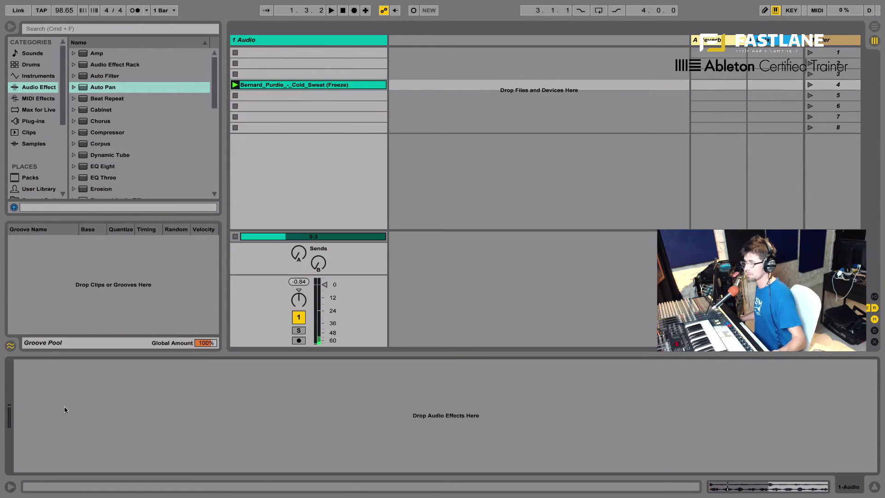
left_click(304, 86)
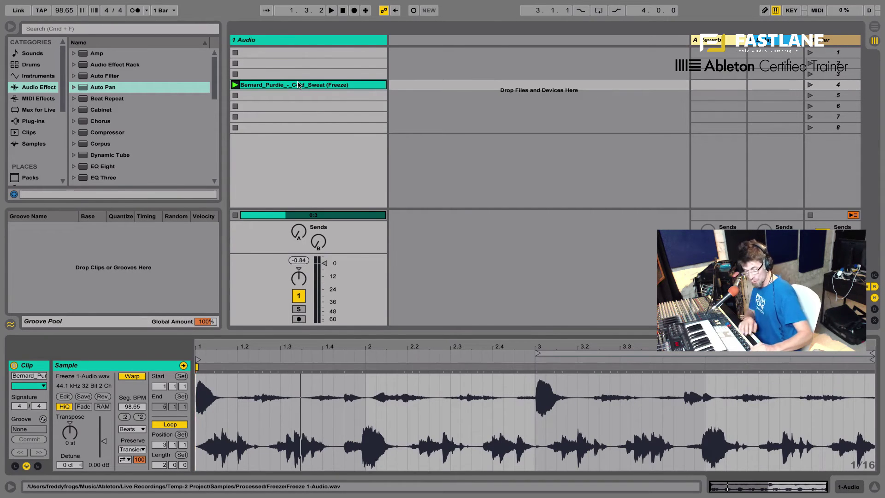
key("super+alt+shift+s")
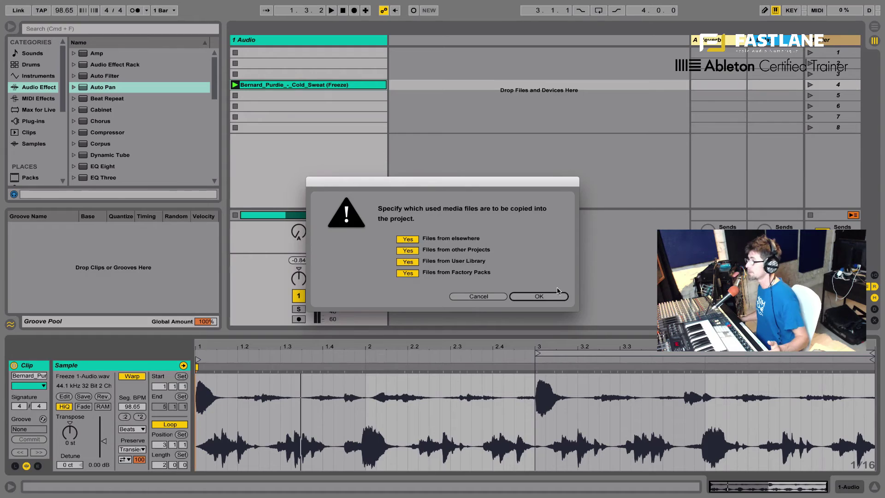
left_click(538, 296)
left_click(531, 281)
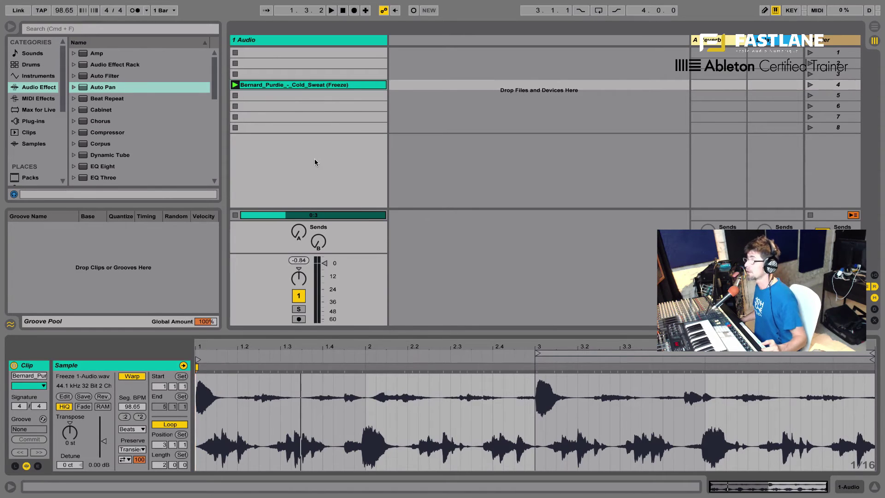
mouse_move(148, 2)
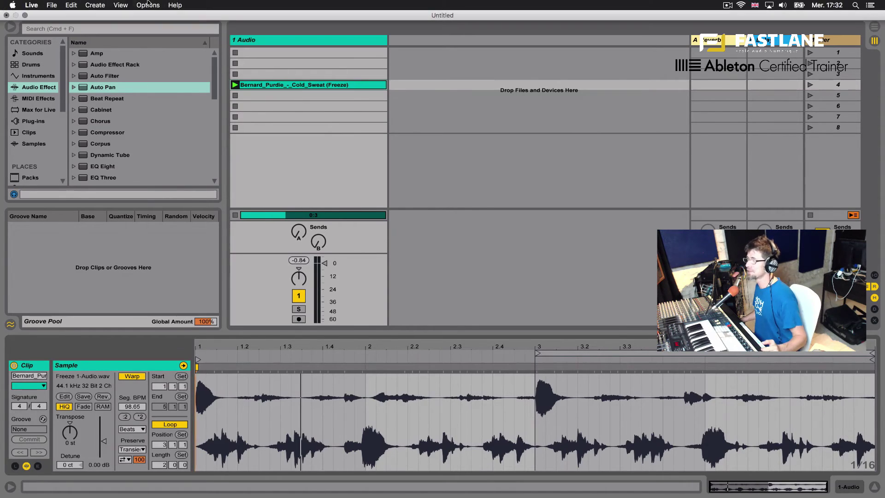
left_click(65, 4)
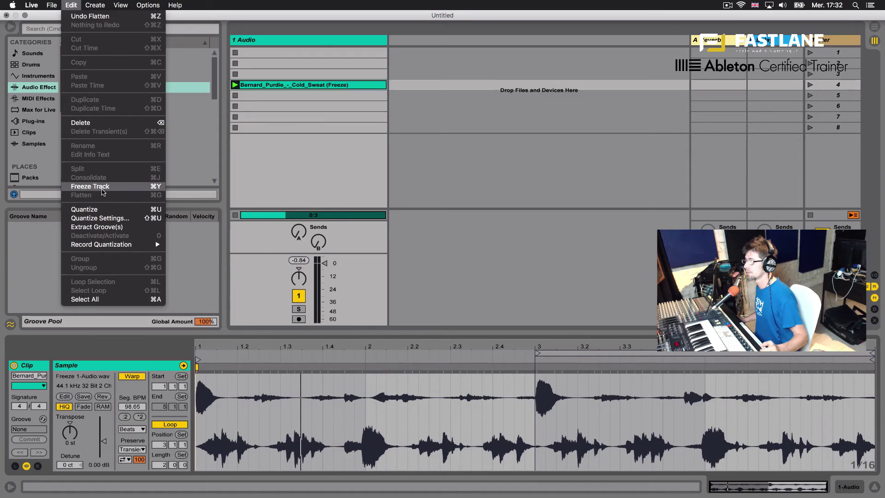
mouse_move(57, 5)
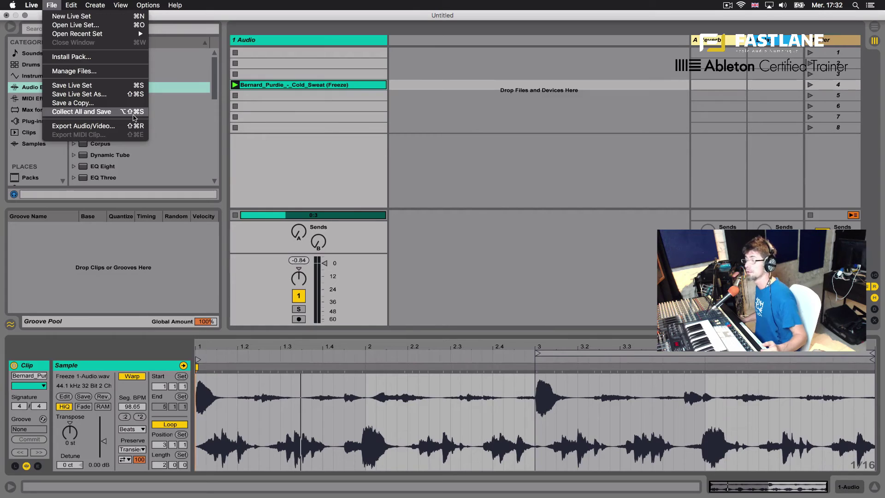
left_click(183, 118)
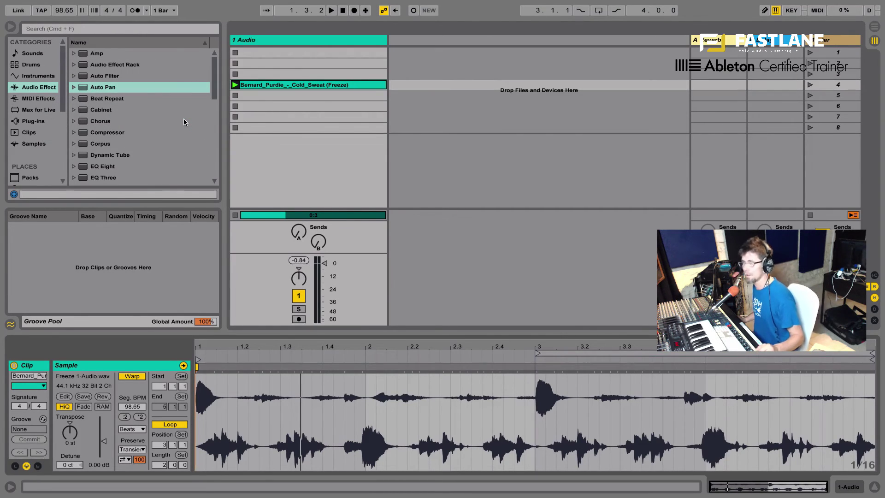
left_click(283, 42)
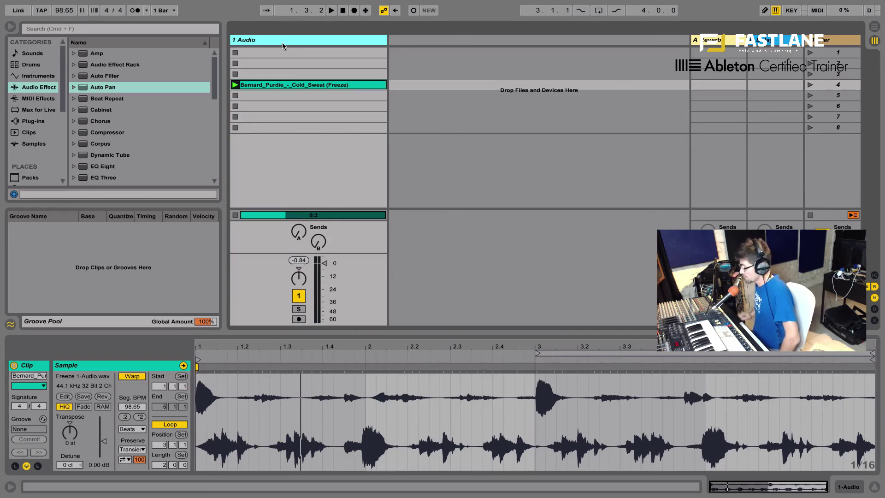
left_click(290, 84)
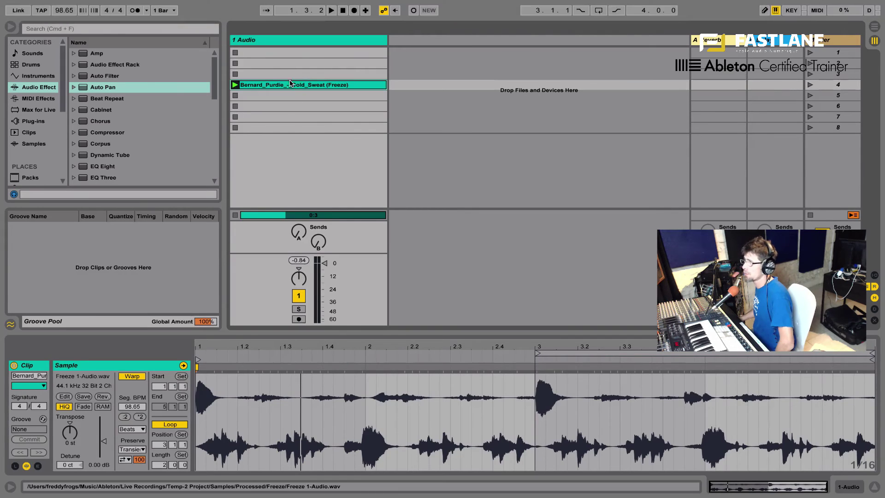
left_click(96, 5)
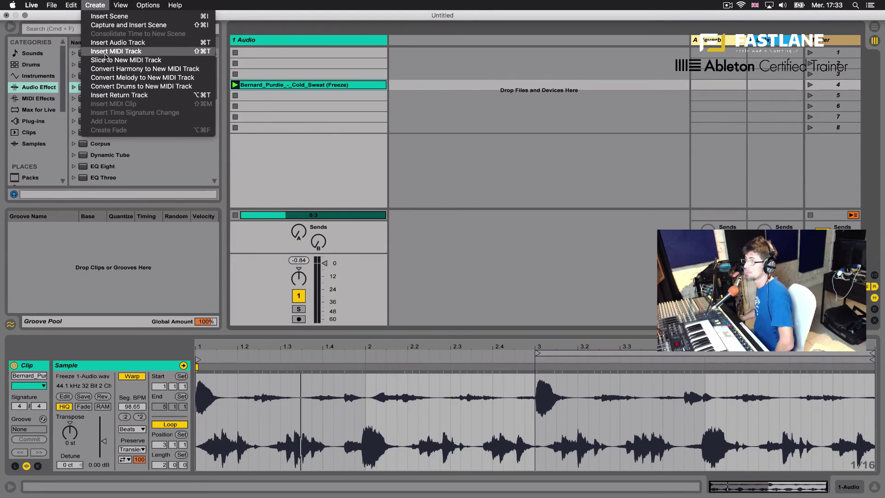
left_click(293, 85)
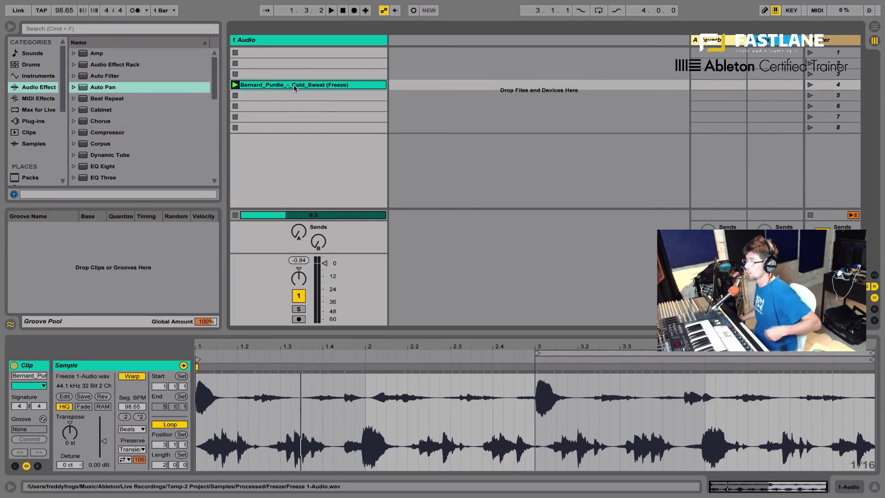
right_click(294, 86)
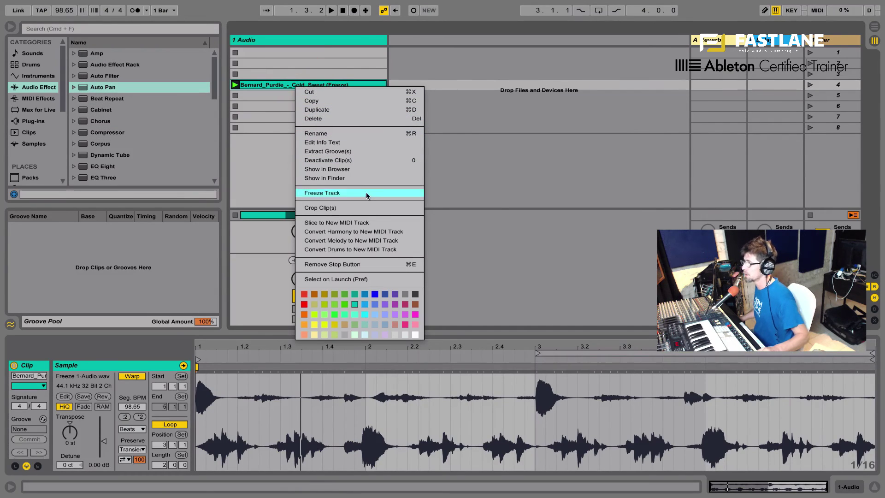
left_click(321, 208)
right_click(588, 391)
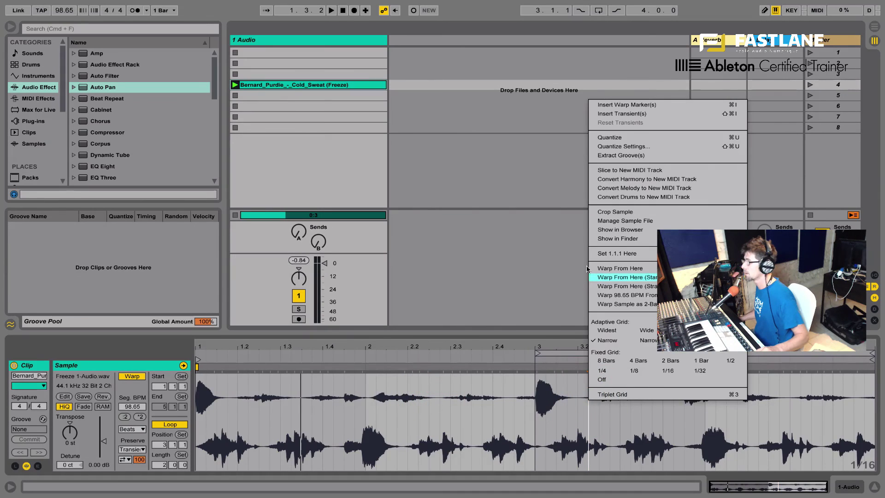
left_click(487, 181)
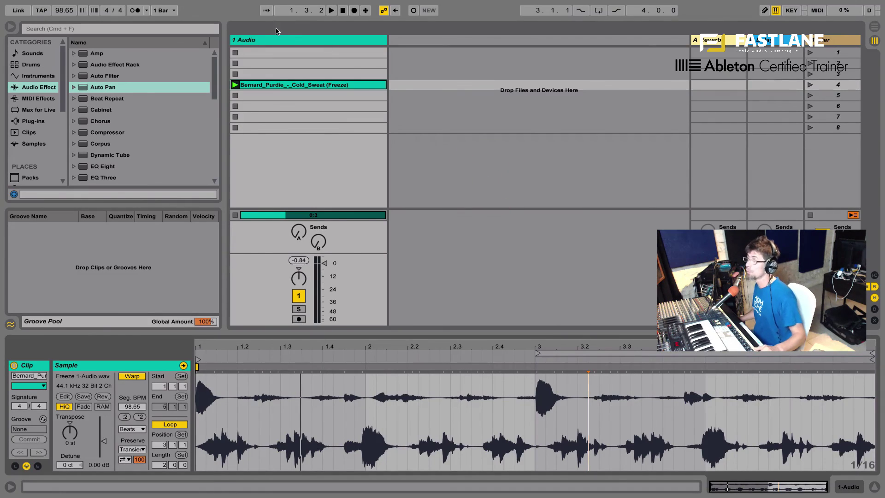
mouse_move(186, 3)
left_click(70, 5)
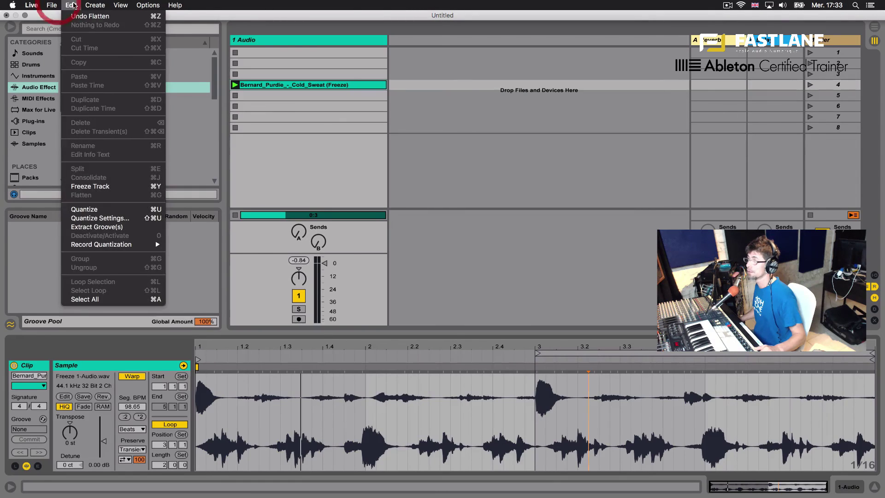
mouse_move(147, 5)
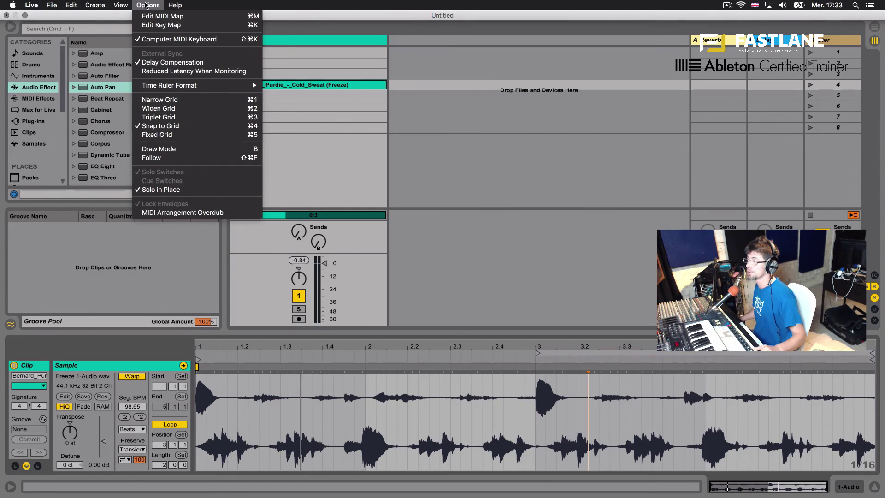
left_click(303, 115)
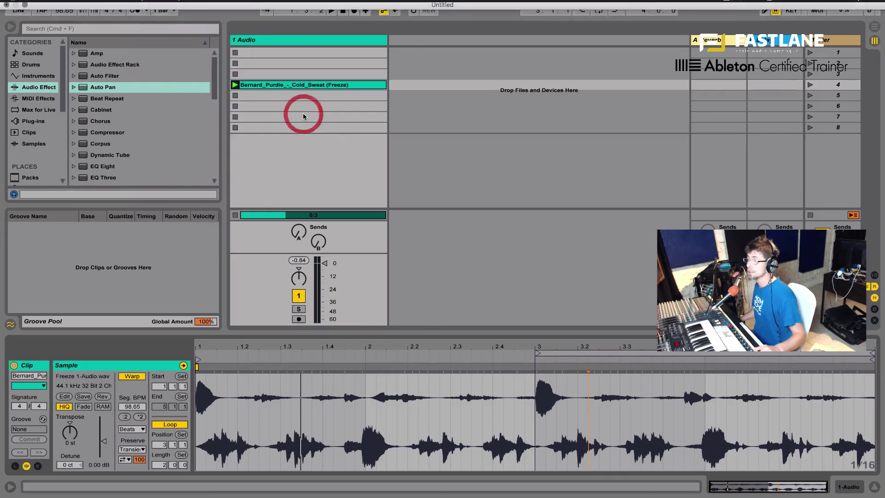